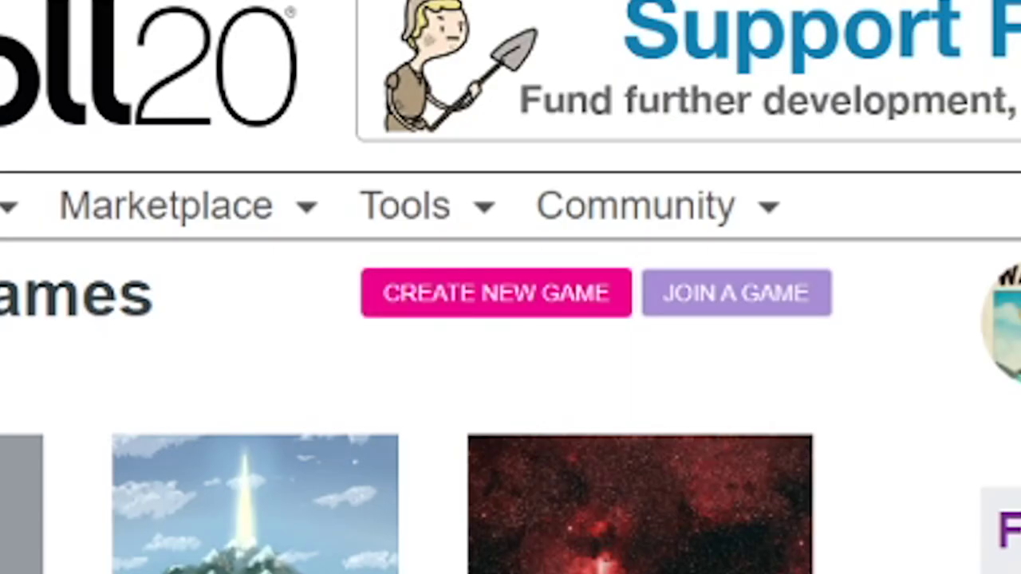
# Begin a new game and put the cursor in the empty Game Name field
pyautogui.click(496, 293)
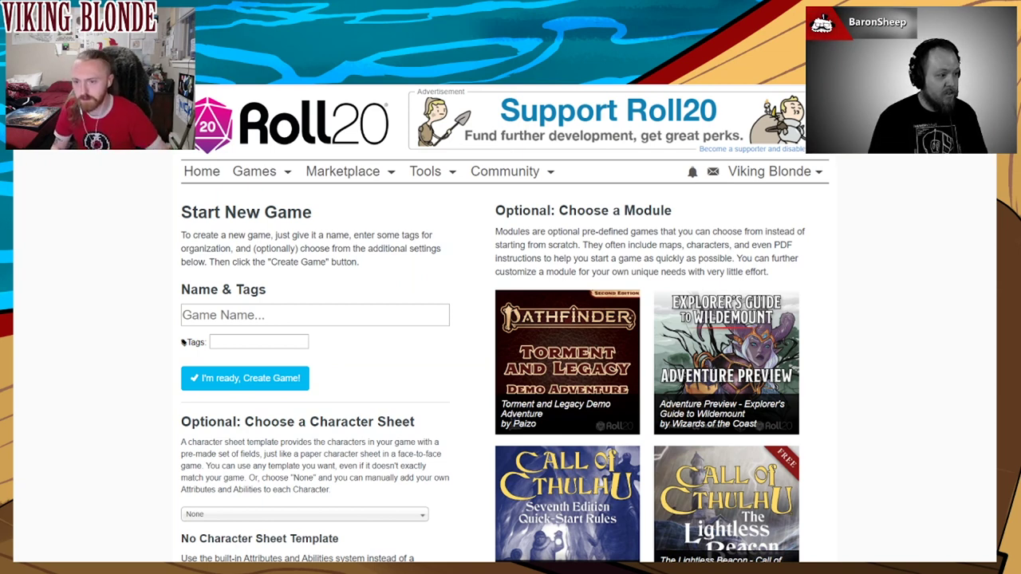
pyautogui.click(316, 315)
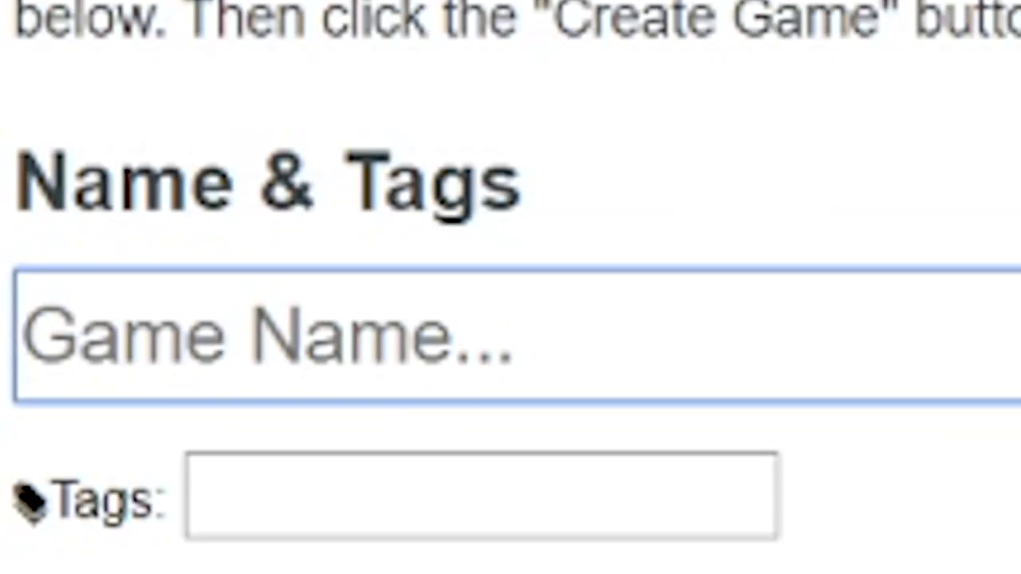
# Enter 'Sexy Goblins Dot Jay-Peg' as the game name, correcting typos, and add a 'Goblins' tag
pyautogui.write('DS')
pyautogui.press('BackSpace')
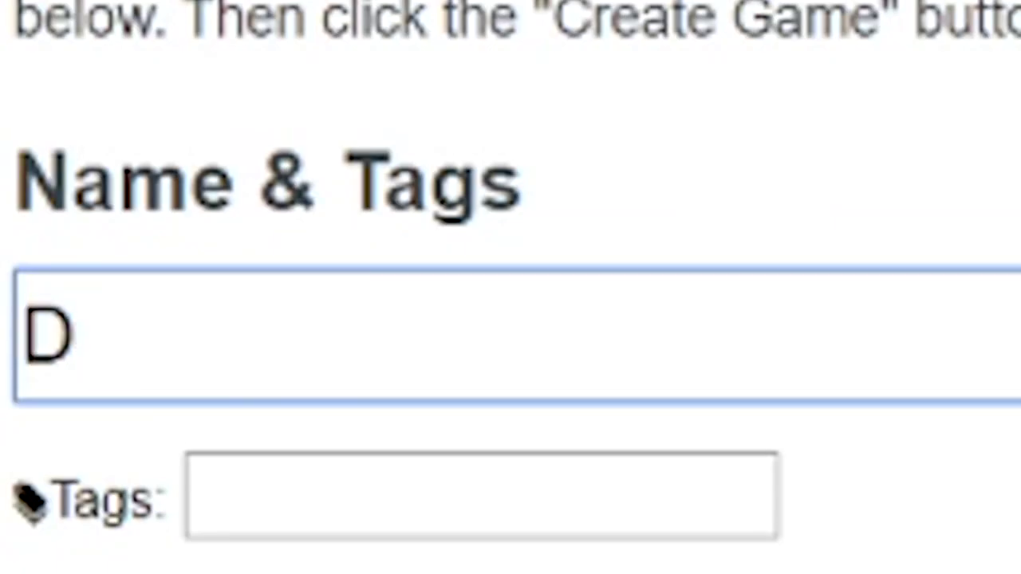
pyautogui.press('BackSpace')
pyautogui.write('Sexy Gobl')
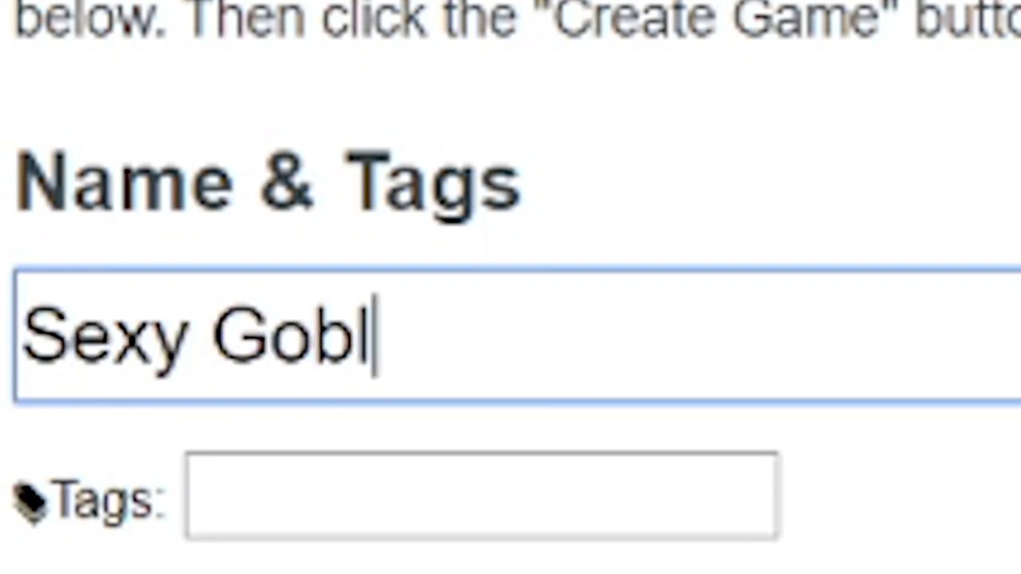
pyautogui.write('ins Dot Jay-')
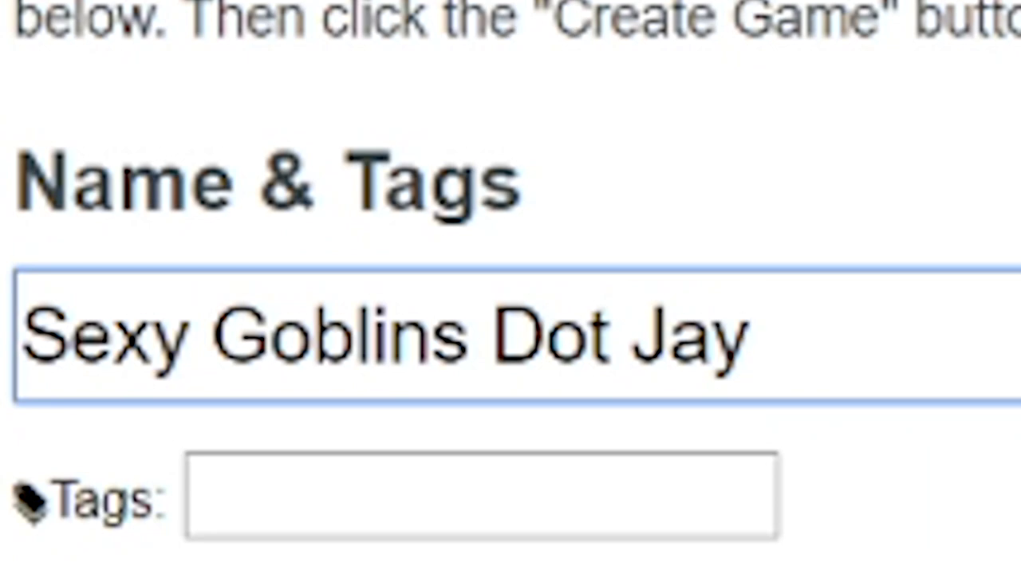
pyautogui.write('Peg')
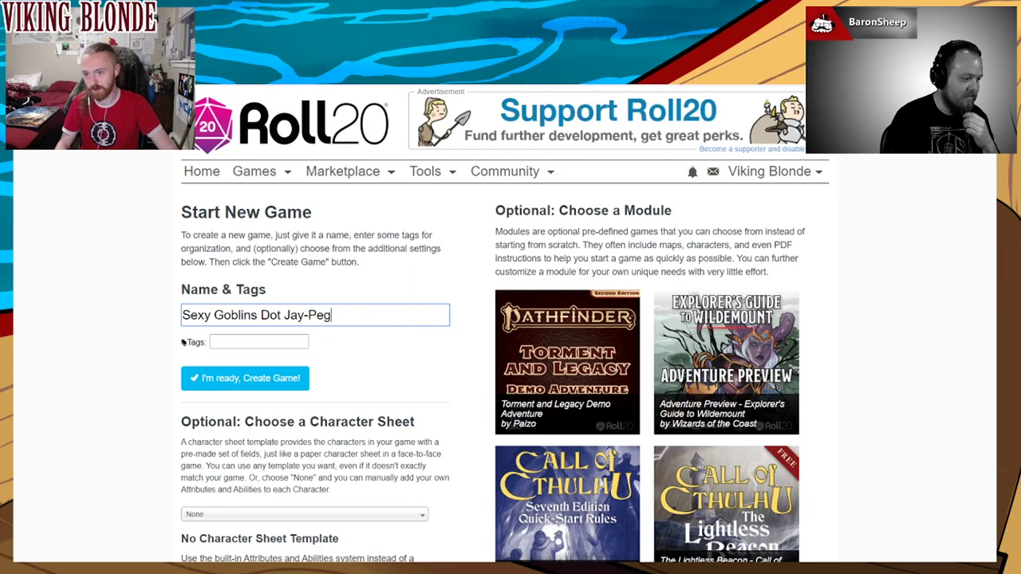
pyautogui.press('Tab')
pyautogui.write('Goblins')
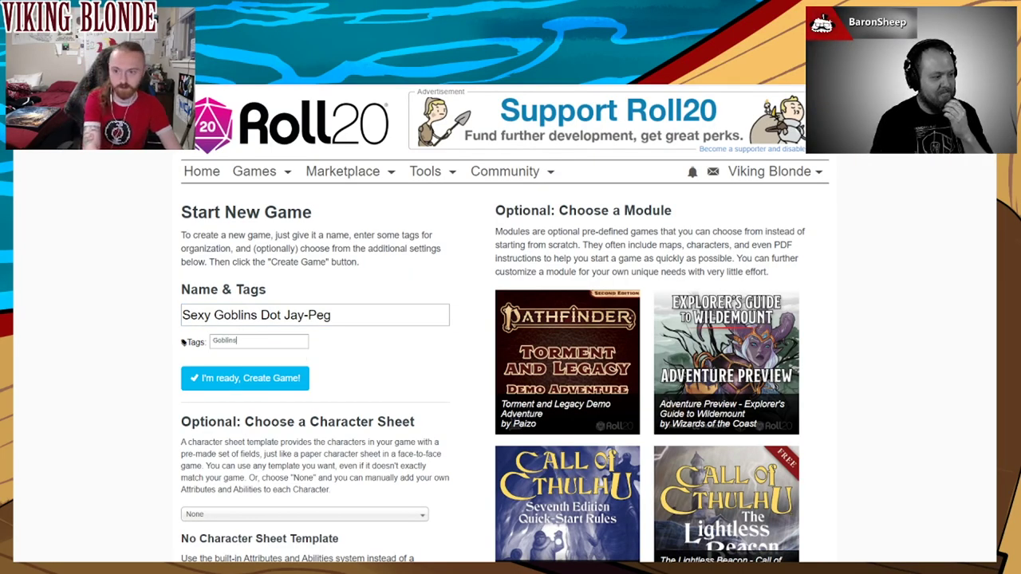
pyautogui.press('Return')
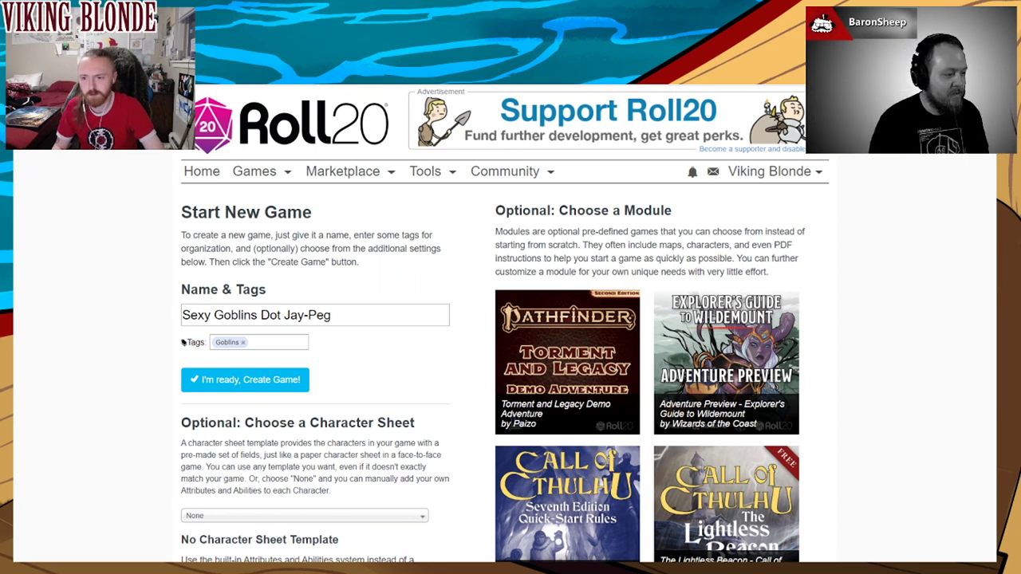
# Choose D&D 5E by Roll20 from the character sheet template list
pyautogui.scroll(-2, 511, 319)
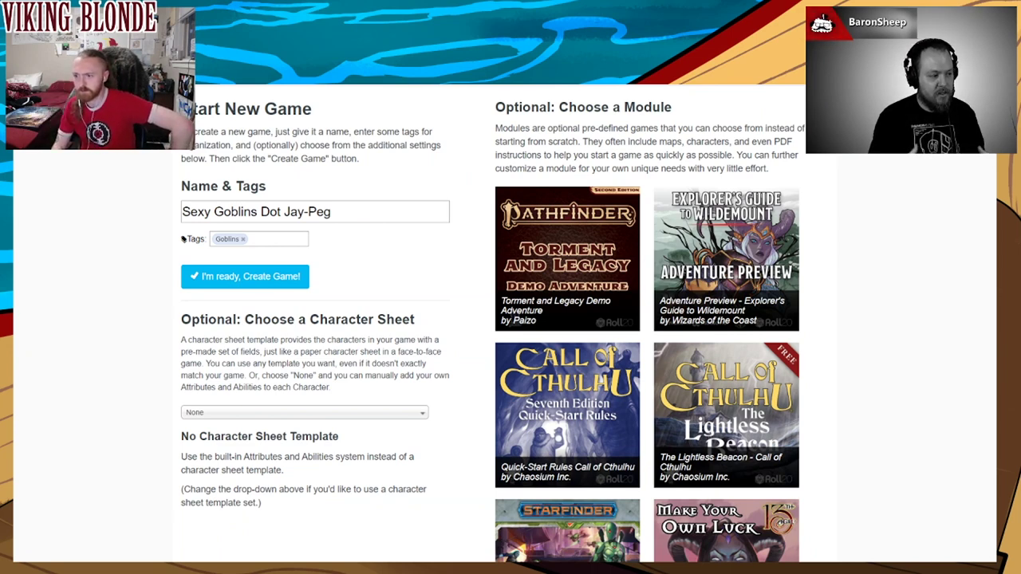
pyautogui.scroll(2, 490, 319)
pyautogui.scroll(-1, 491, 319)
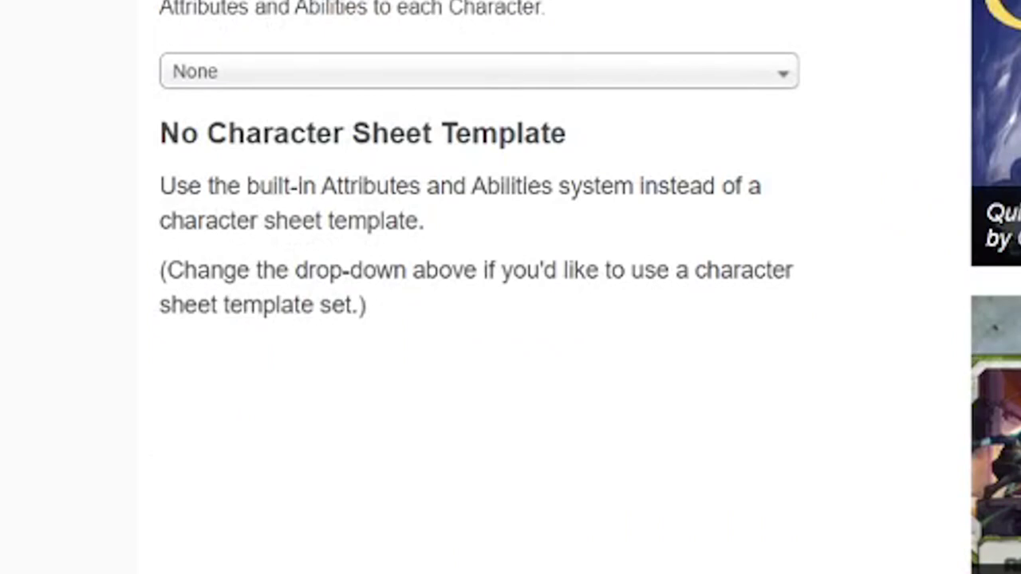
pyautogui.click(479, 71)
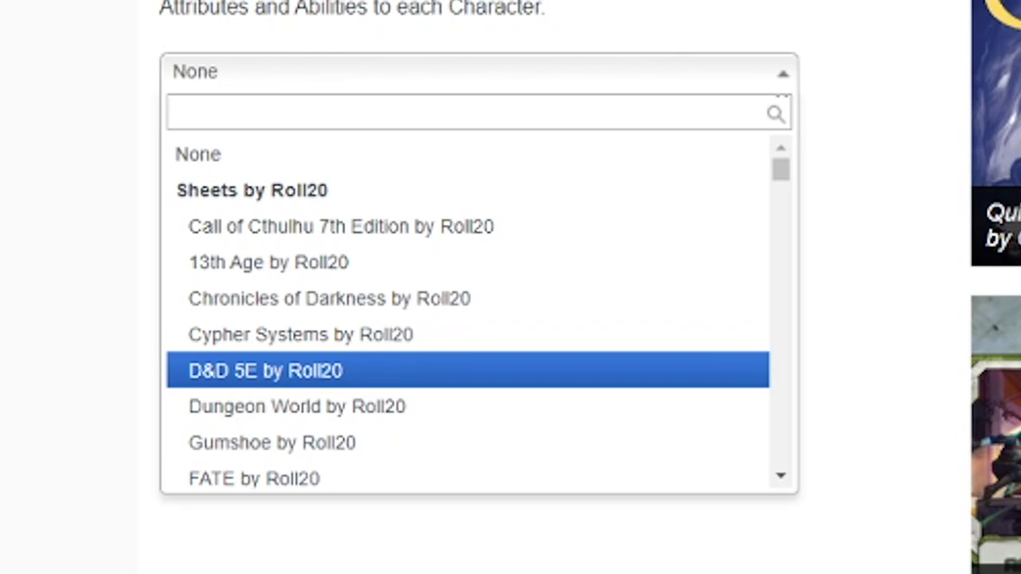
pyautogui.press('Return')
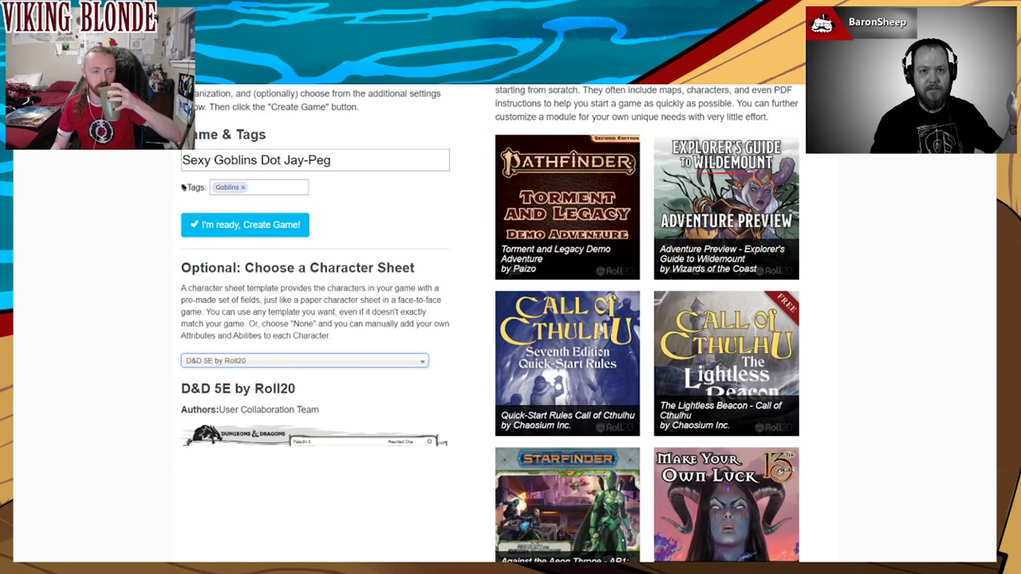
pyautogui.scroll(-2, 488, 319)
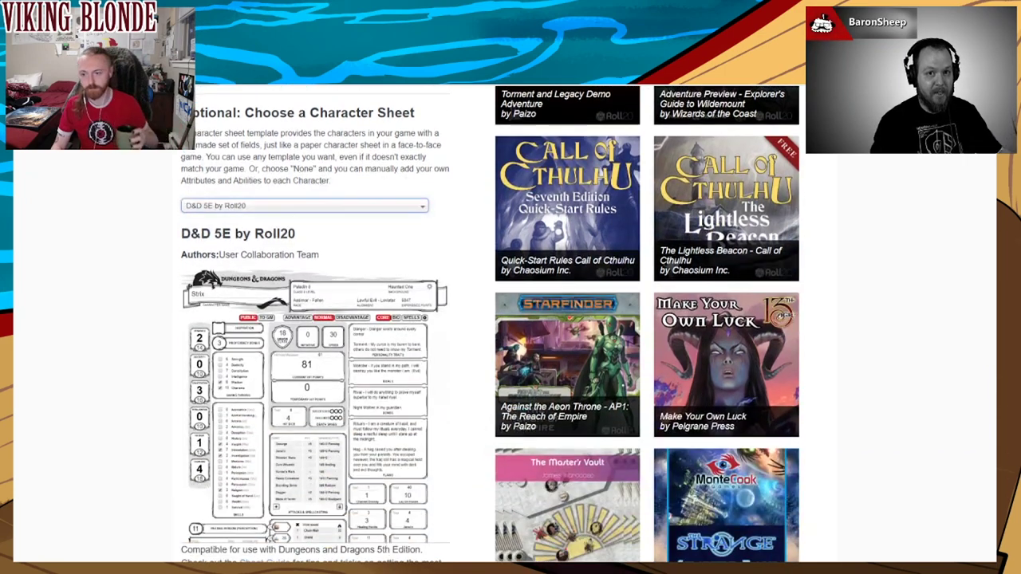
pyautogui.scroll(-2, 490, 325)
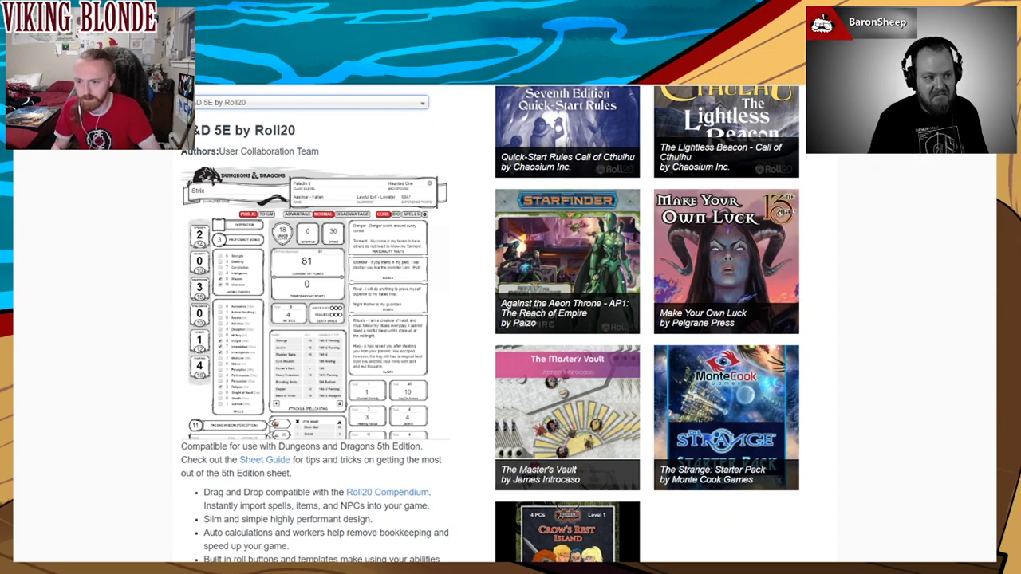
pyautogui.scroll(-1, 490, 324)
pyautogui.scroll(-3, 490, 324)
pyautogui.scroll(5, 491, 324)
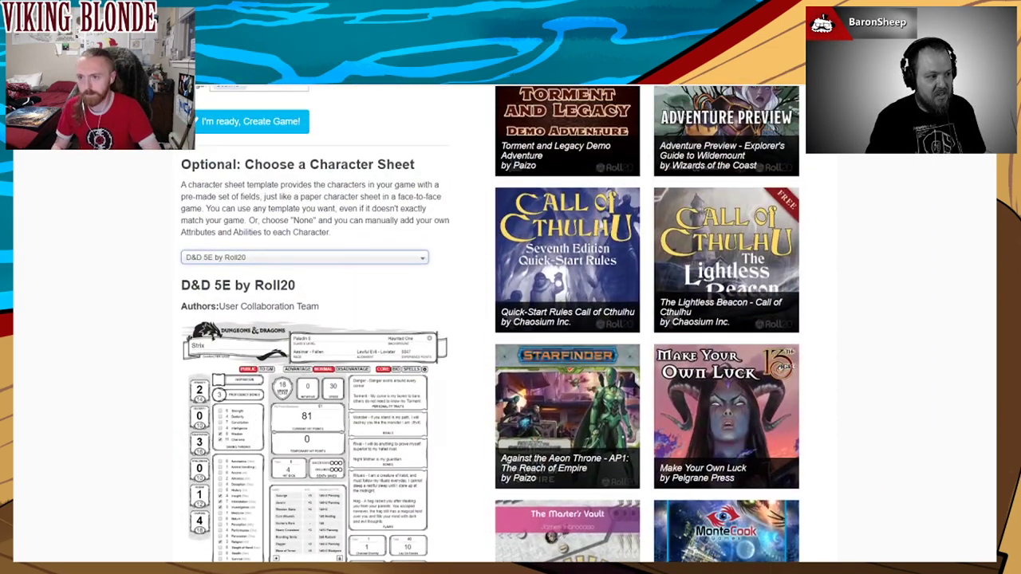
pyautogui.scroll(-1, 558, 324)
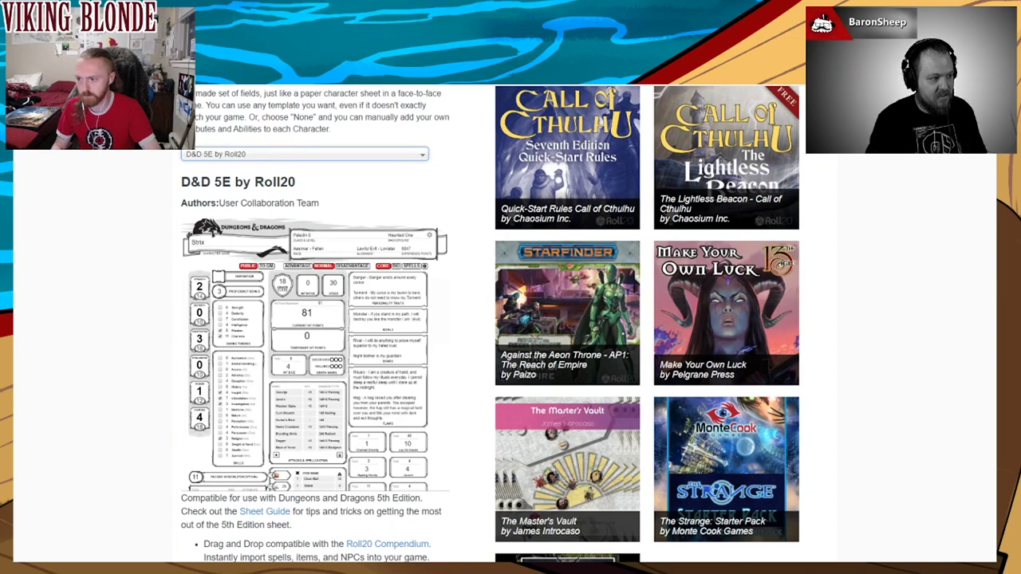
pyautogui.scroll(-1, 563, 322)
pyautogui.scroll(-7, 491, 323)
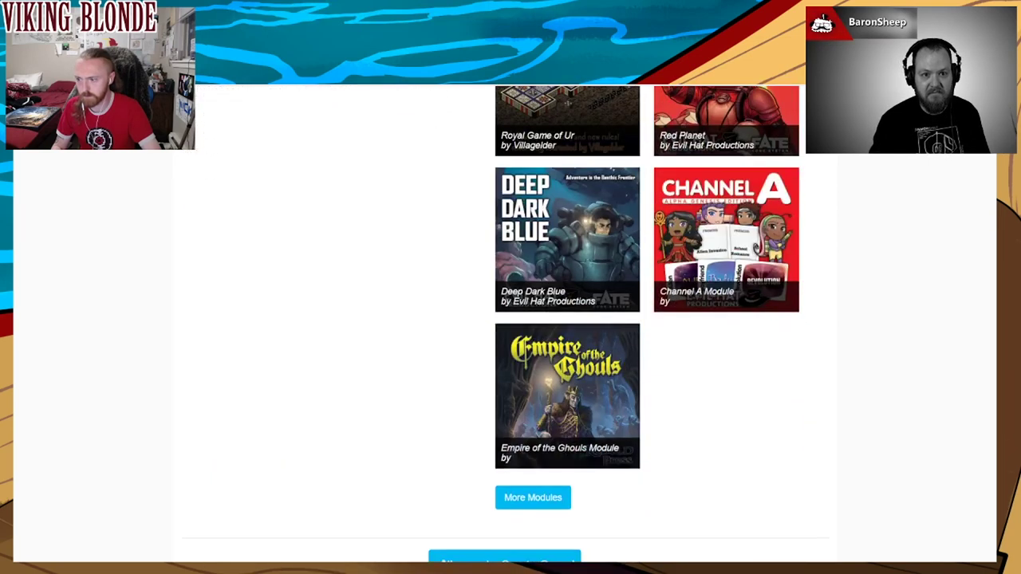
pyautogui.scroll(-1, 511, 319)
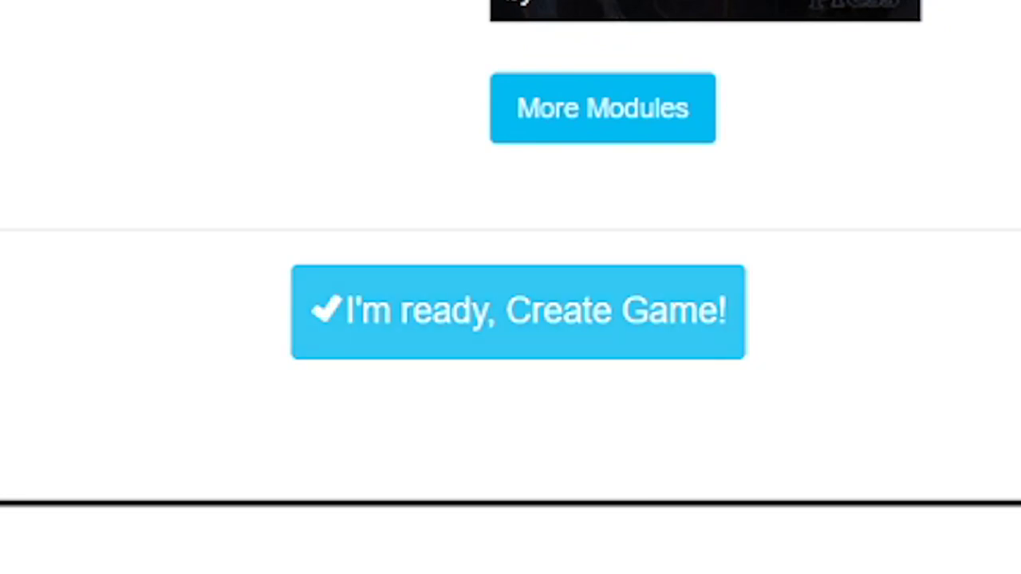
# Create the game with these settings and view its Content options on the new game page
pyautogui.click(519, 311)
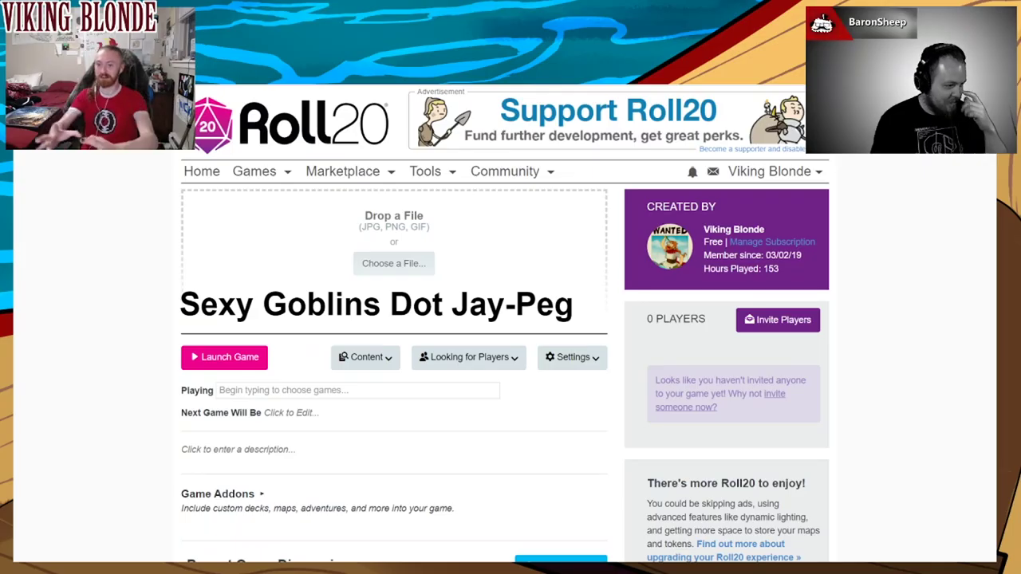
pyautogui.scroll(-1, 504, 359)
pyautogui.scroll(-1, 505, 359)
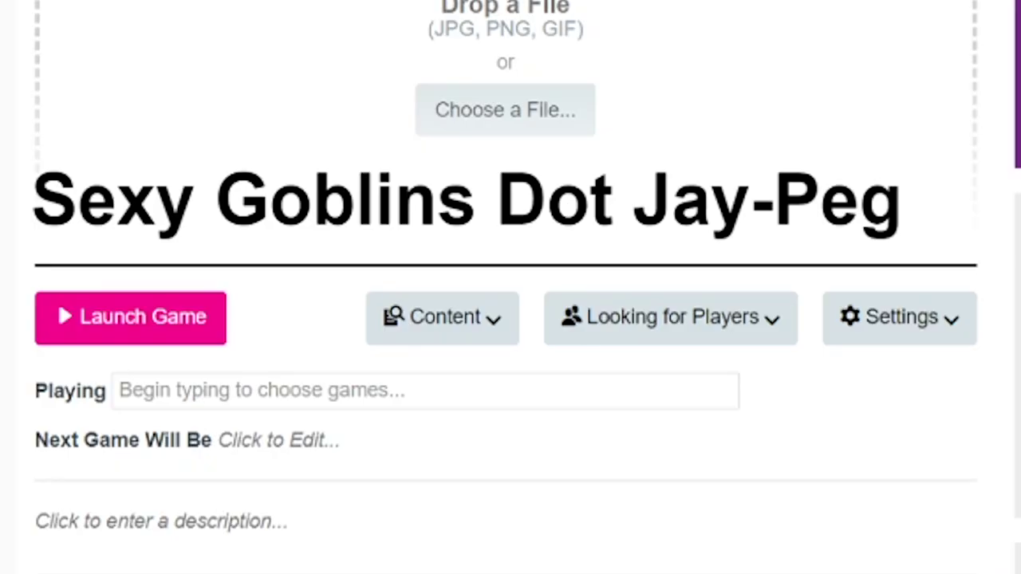
pyautogui.click(442, 317)
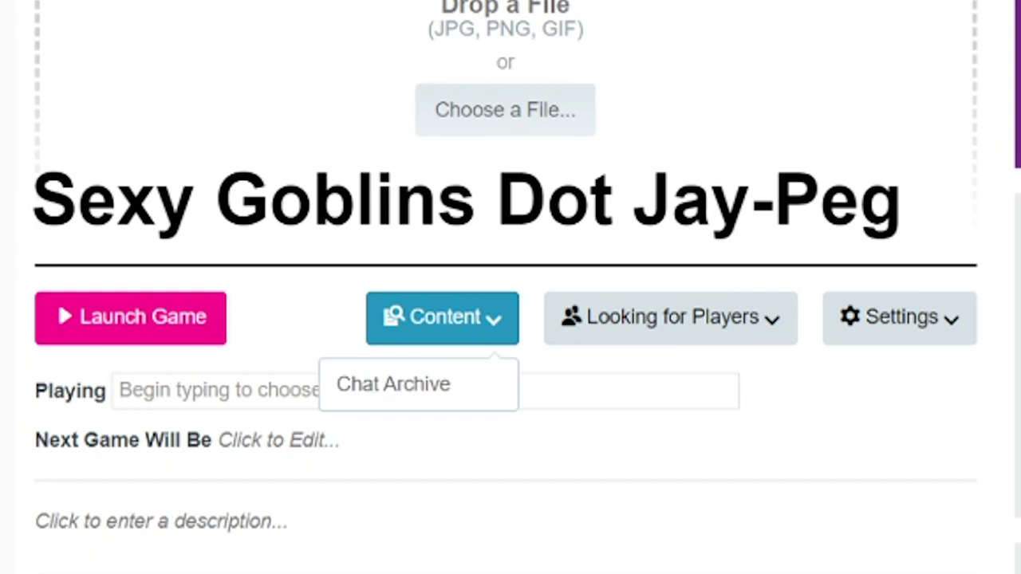
pyautogui.click(670, 318)
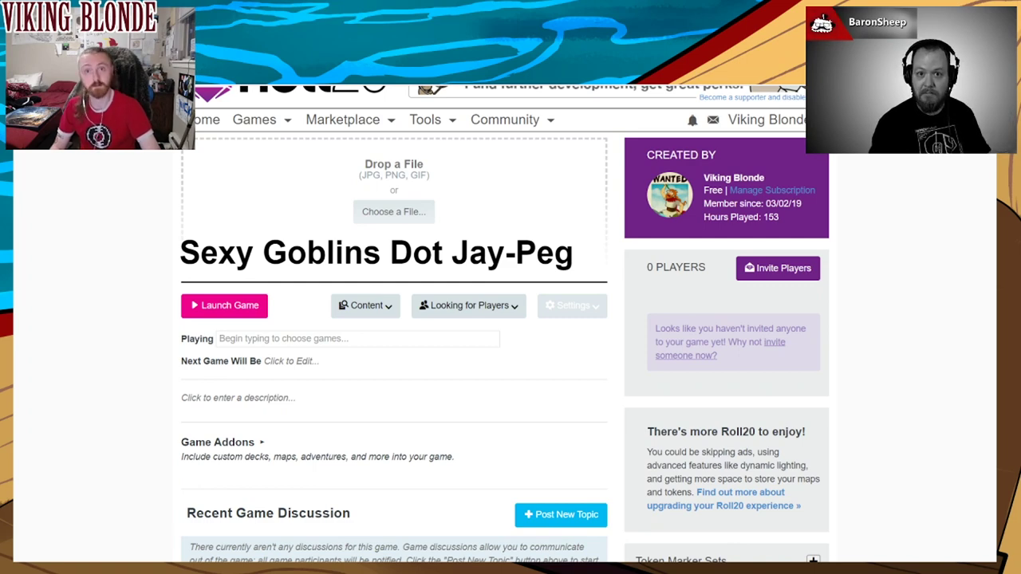
pyautogui.scroll(-2, 511, 319)
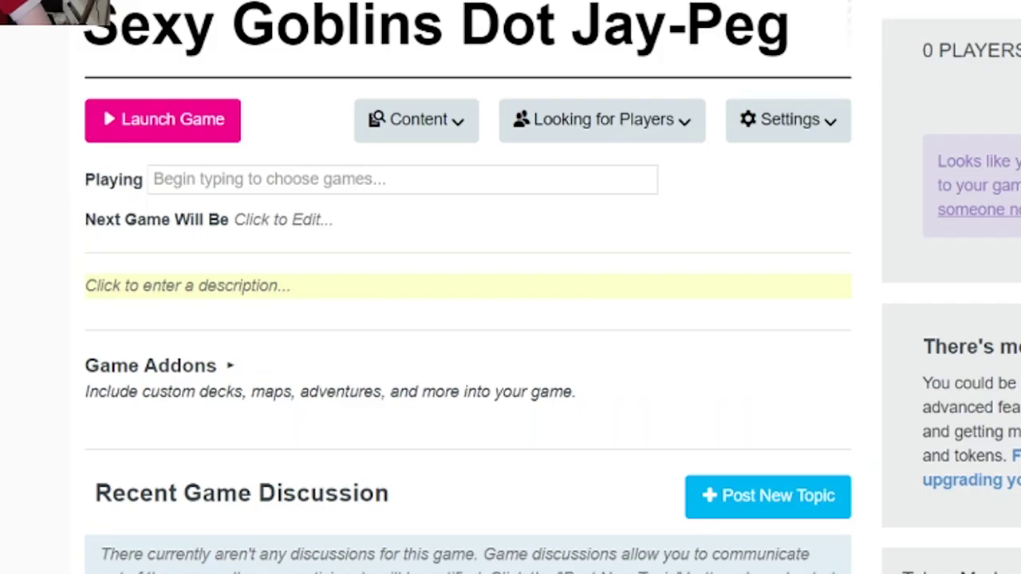
# Write the description 'This is the continued adventures of Sex McGoblin and their band of heroes', fixing typos, and save it
pyautogui.click(237, 294)
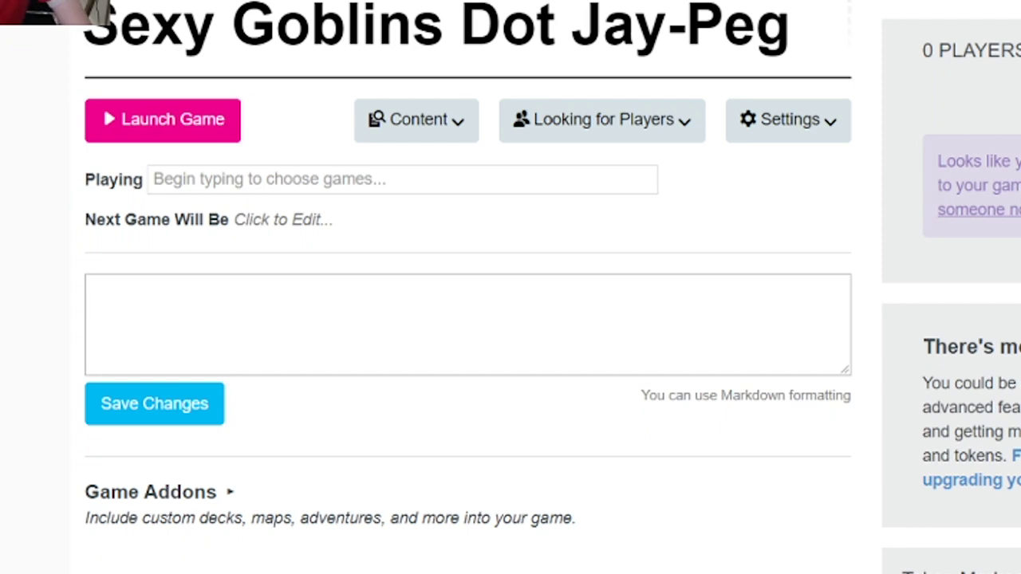
pyautogui.write('This is the co')
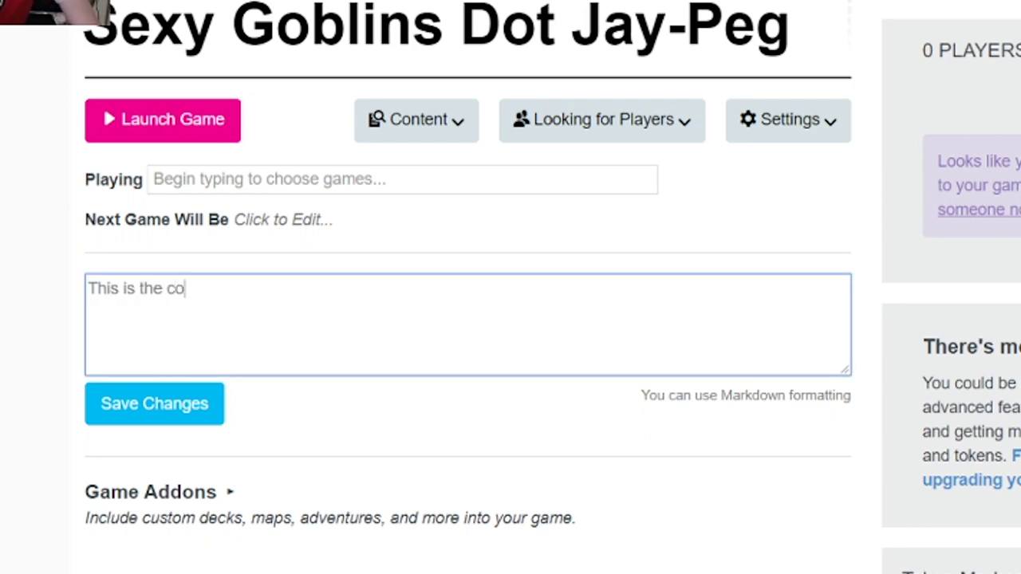
pyautogui.write('untined ad')
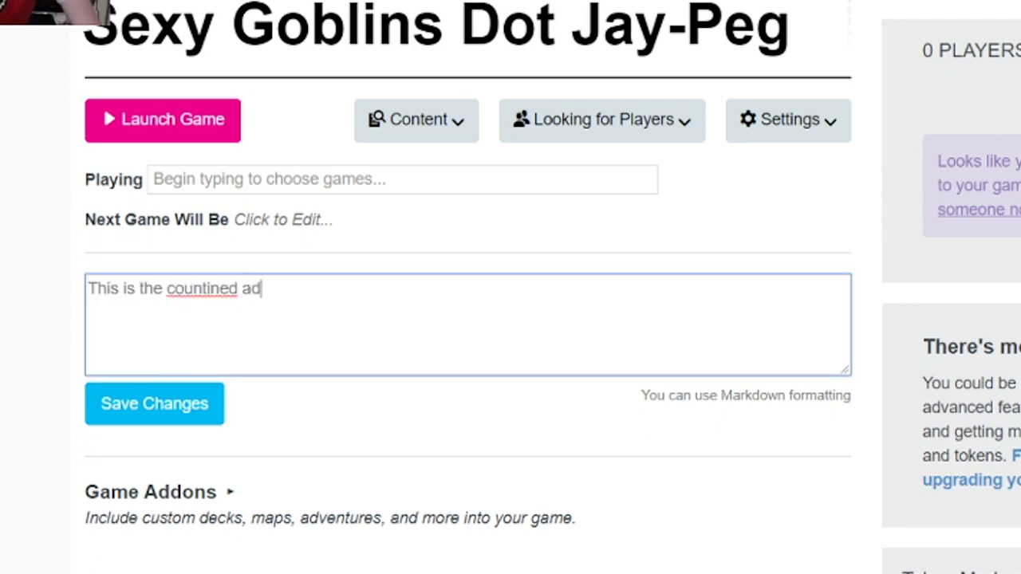
pyautogui.write('ventures of Sex ')
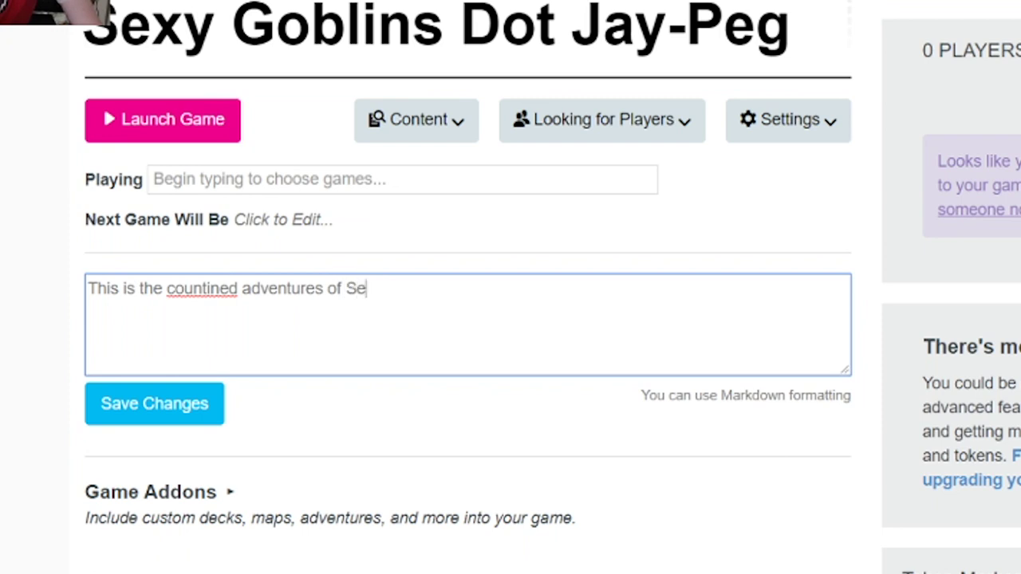
pyautogui.write('McGoblin and h')
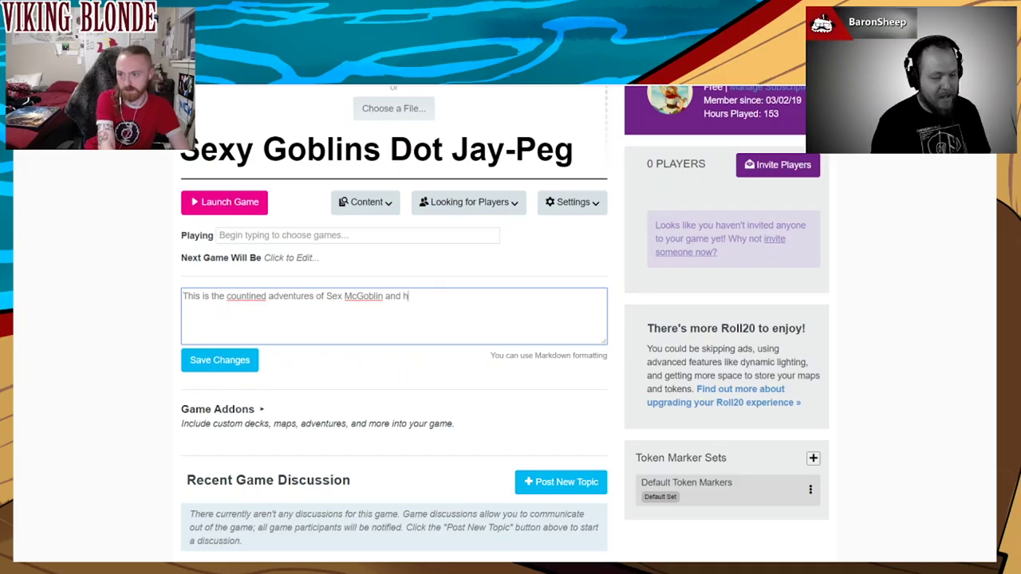
pyautogui.write(' their b')
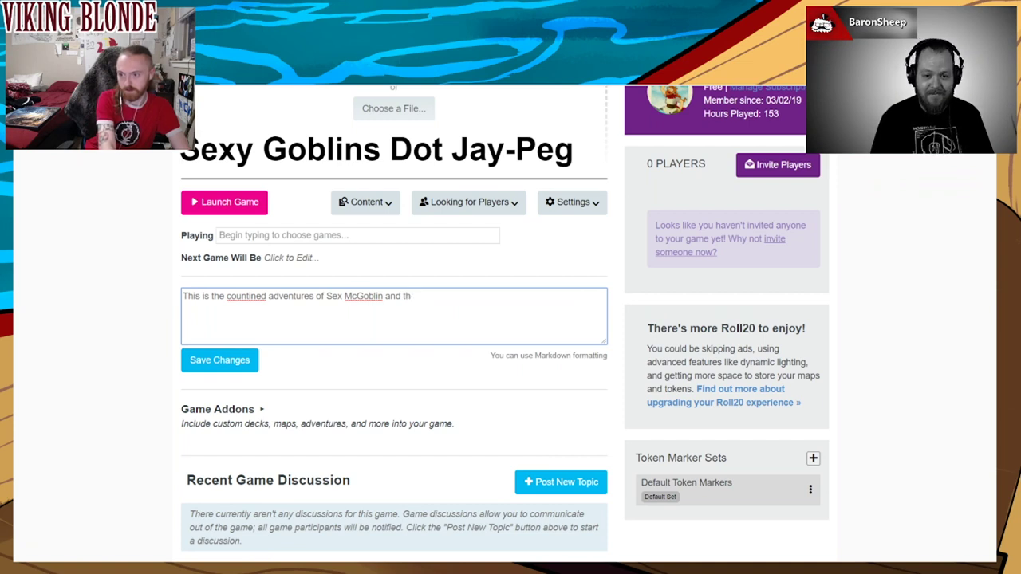
pyautogui.write('and of heoes')
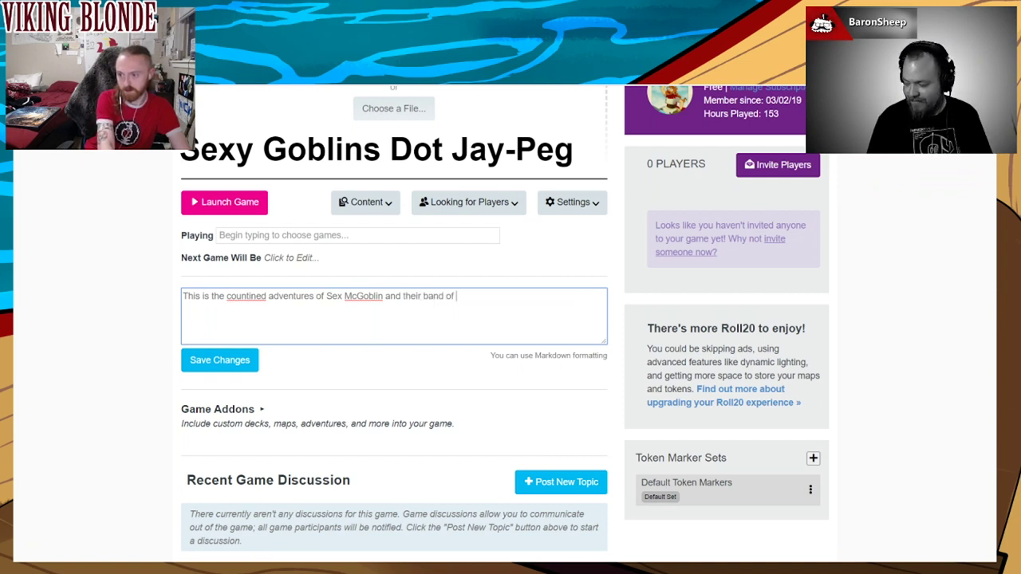
pyautogui.press('BackSpace')
pyautogui.press('BackSpace')
pyautogui.press('BackSpace')
pyautogui.write('roes')
pyautogui.rightClick(244, 299)
pyautogui.click(272, 309)
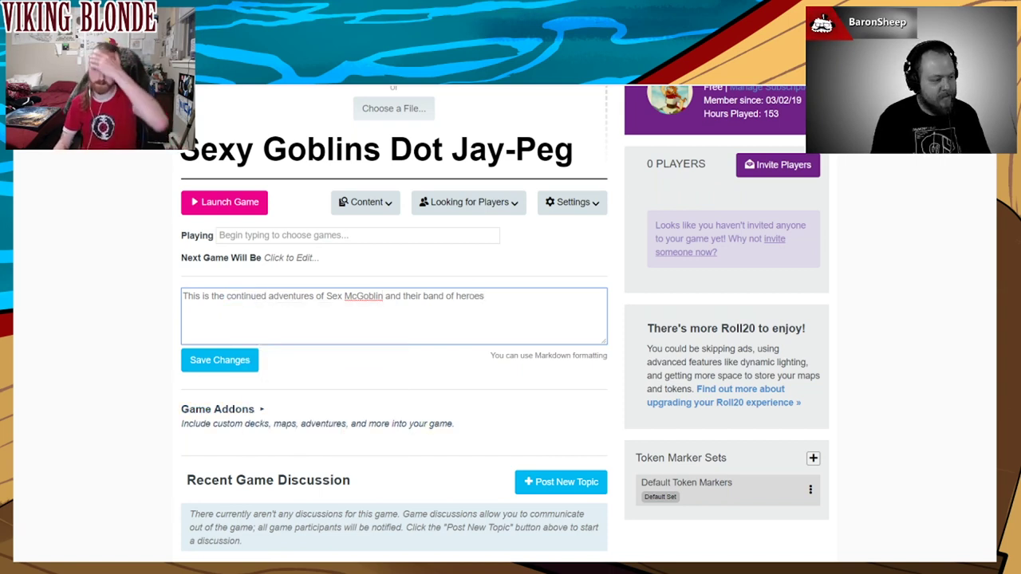
pyautogui.click(219, 360)
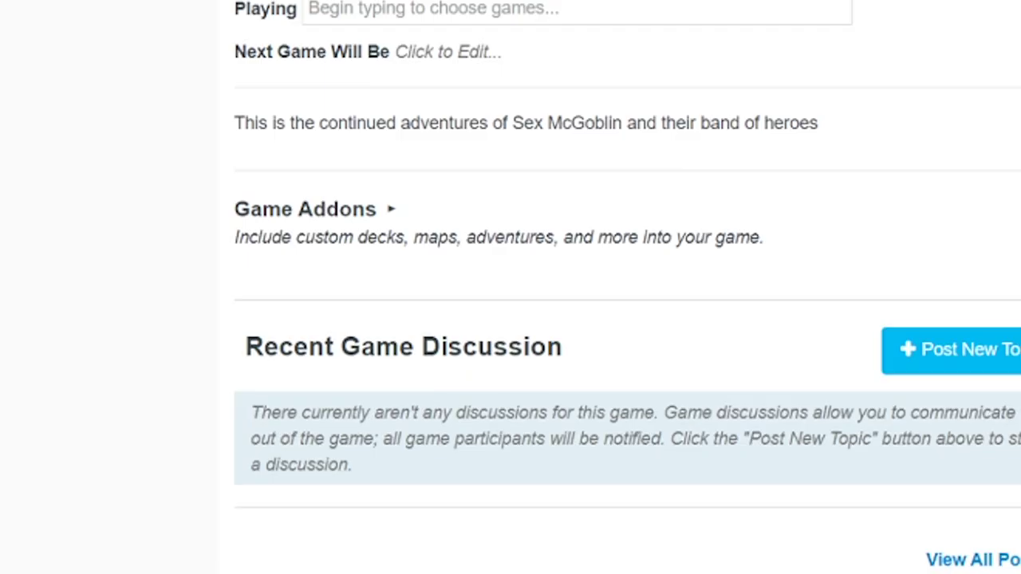
pyautogui.click(304, 209)
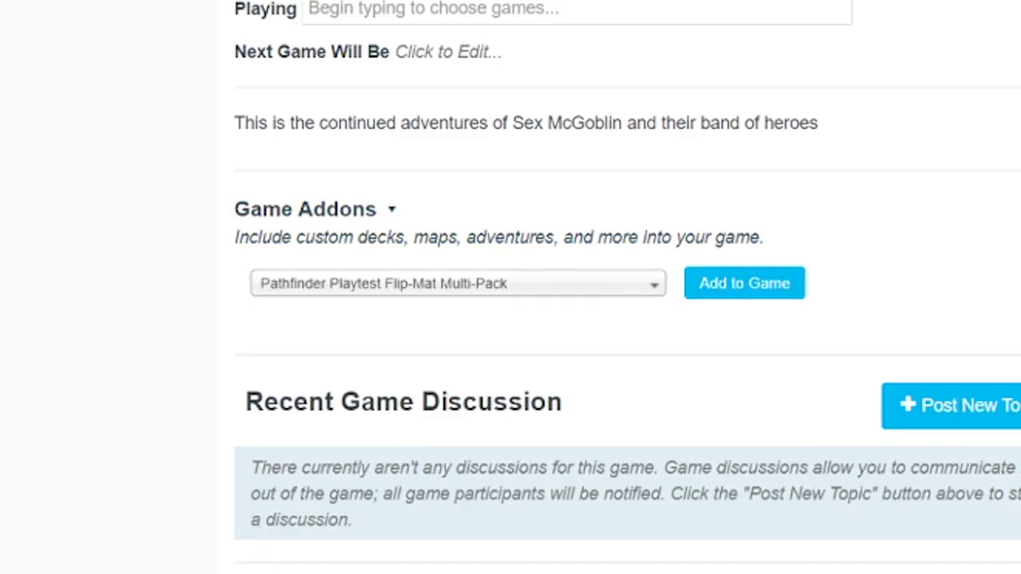
pyautogui.click(457, 283)
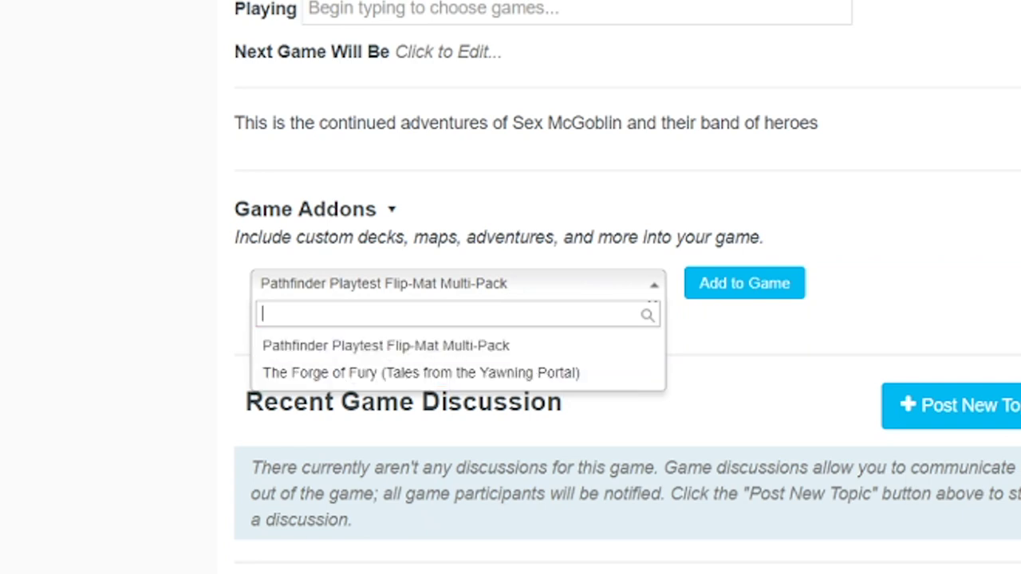
pyautogui.click(305, 209)
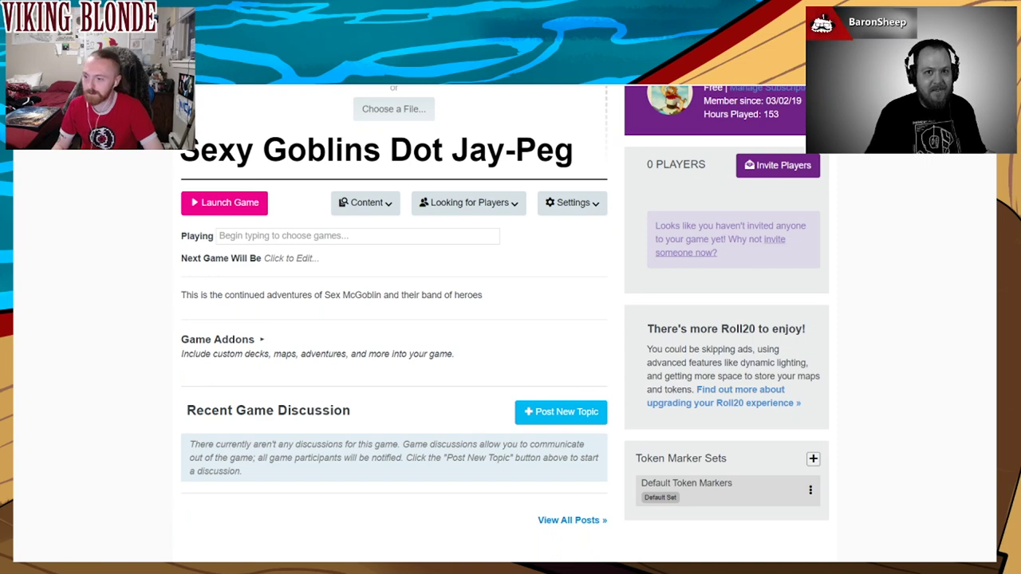
# Start a new campaign forum topic titled 'Goblins, how hot are they?'
pyautogui.scroll(-1, 559, 359)
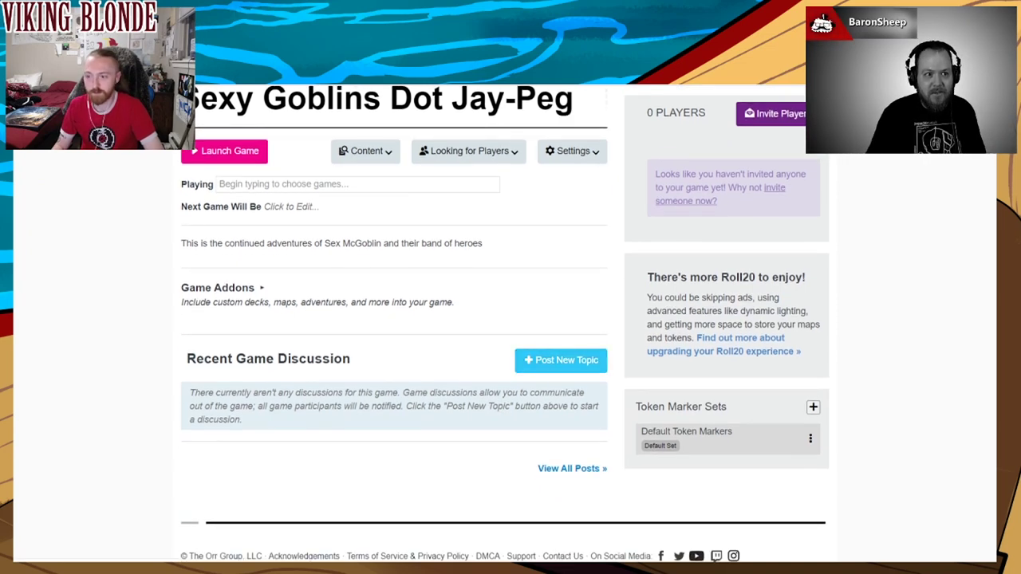
pyautogui.click(561, 360)
pyautogui.scroll(-1, 505, 319)
pyautogui.scroll(1, 504, 319)
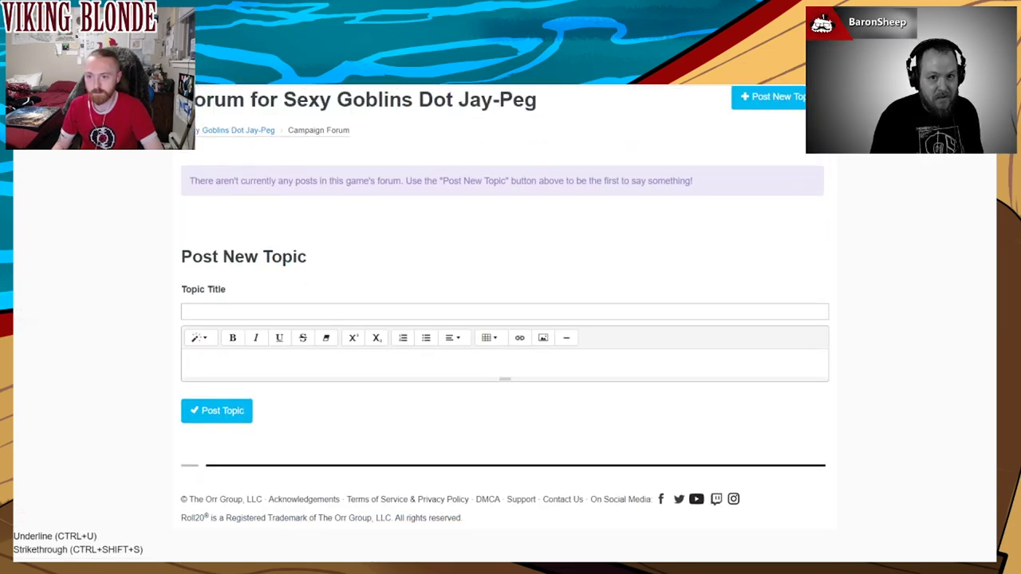
pyautogui.click(504, 325)
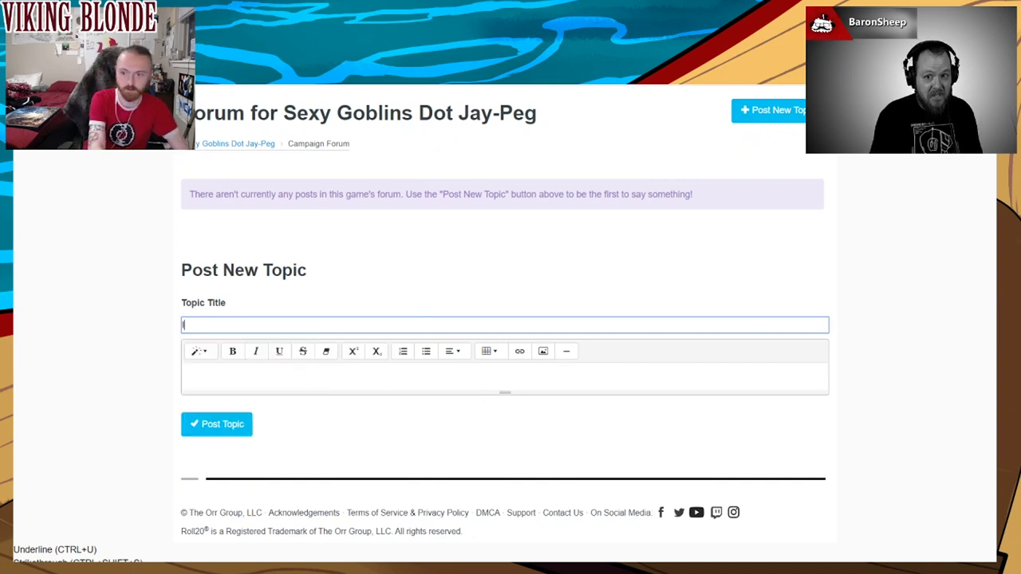
pyautogui.write('Goblinsm')
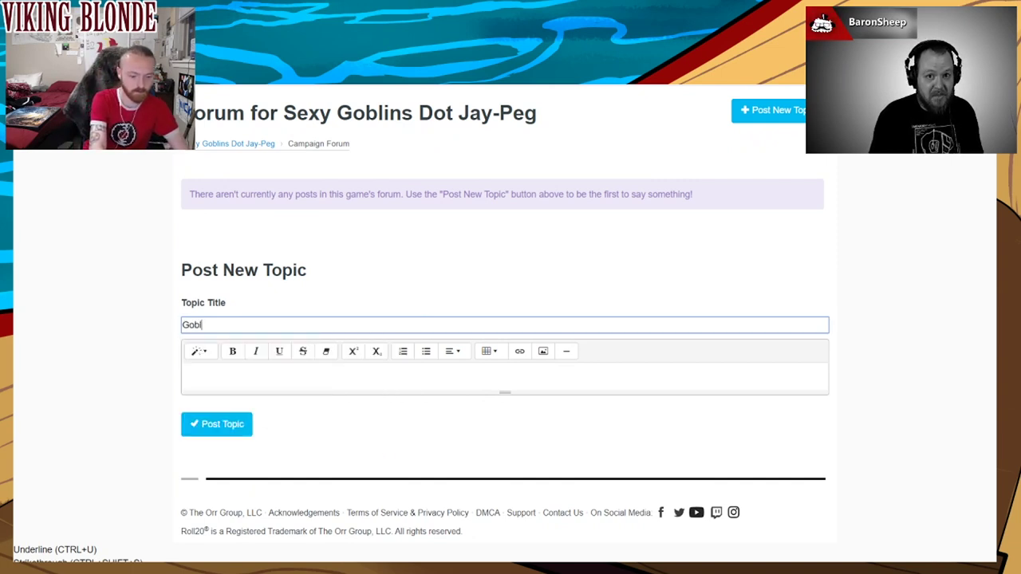
pyautogui.write(', how')
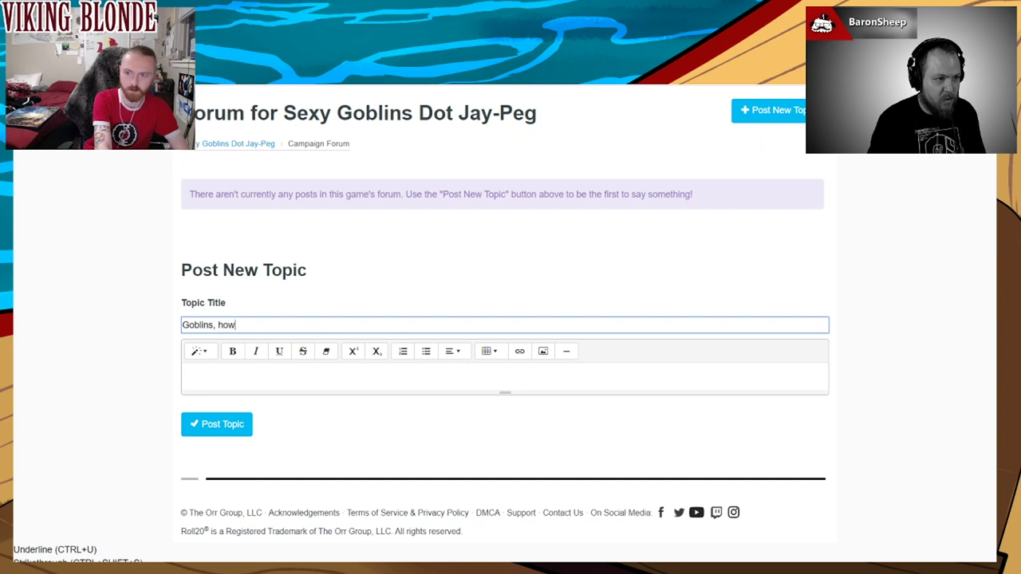
pyautogui.write(' hot are they?')
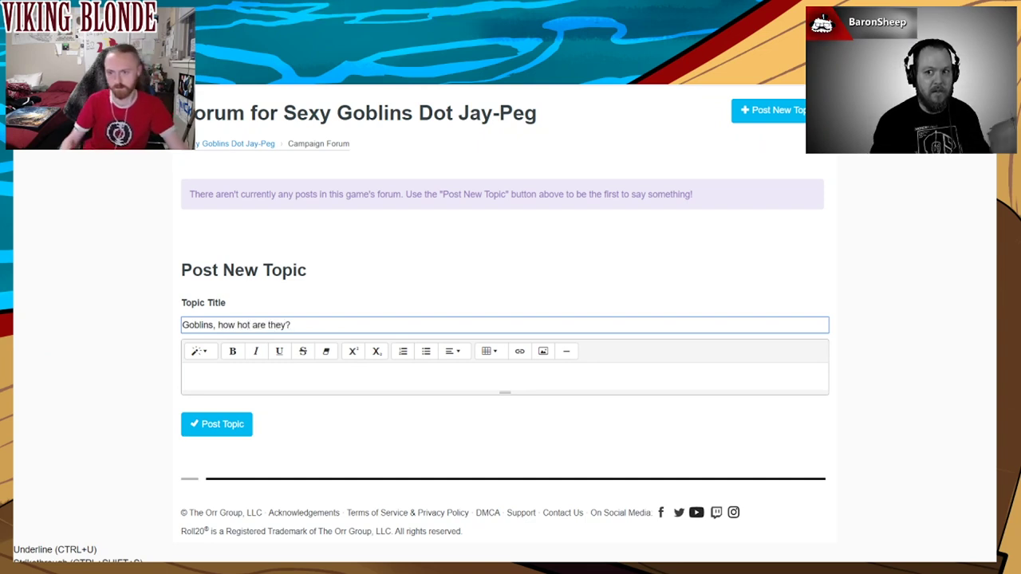
# Copy the topic title into the post body
pyautogui.hotkey('ctrl', 'a')
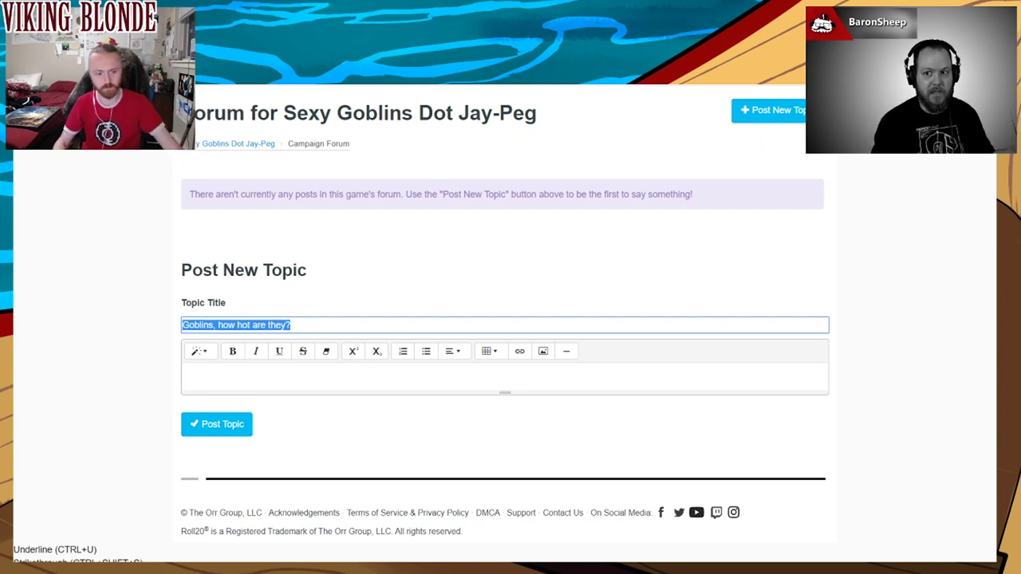
pyautogui.hotkey('ctrl', 'c')
pyautogui.click(504, 375)
pyautogui.hotkey('ctrl', 'v')
# Post the topic and return to the game's main page
pyautogui.click(217, 424)
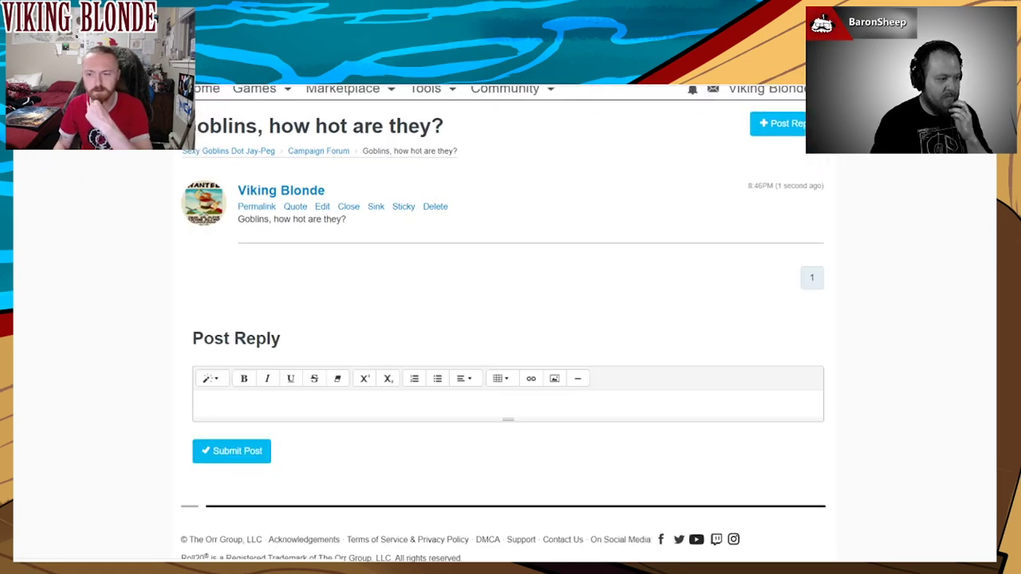
pyautogui.scroll(2, 505, 319)
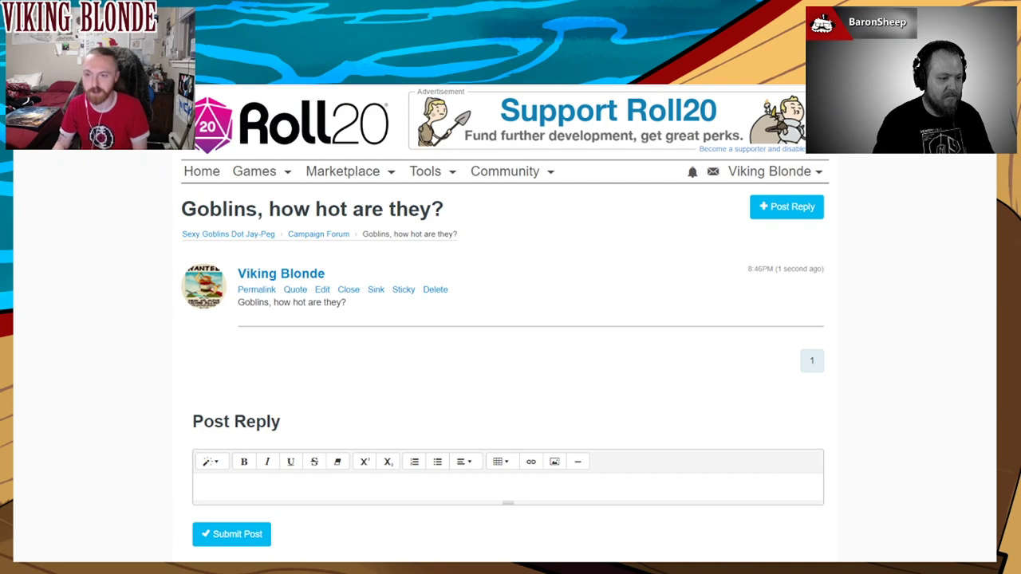
pyautogui.click(228, 234)
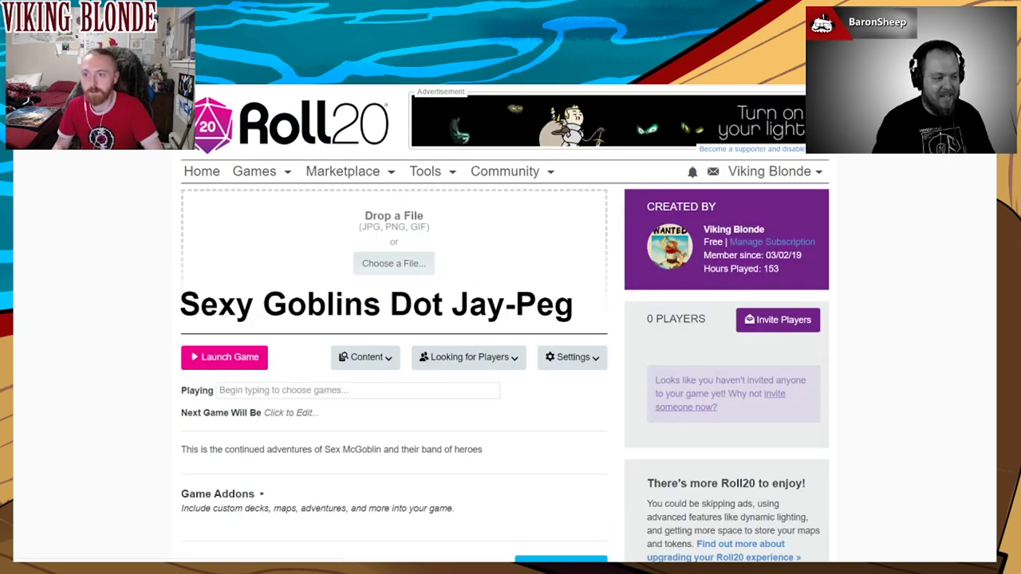
pyautogui.scroll(-2, 505, 319)
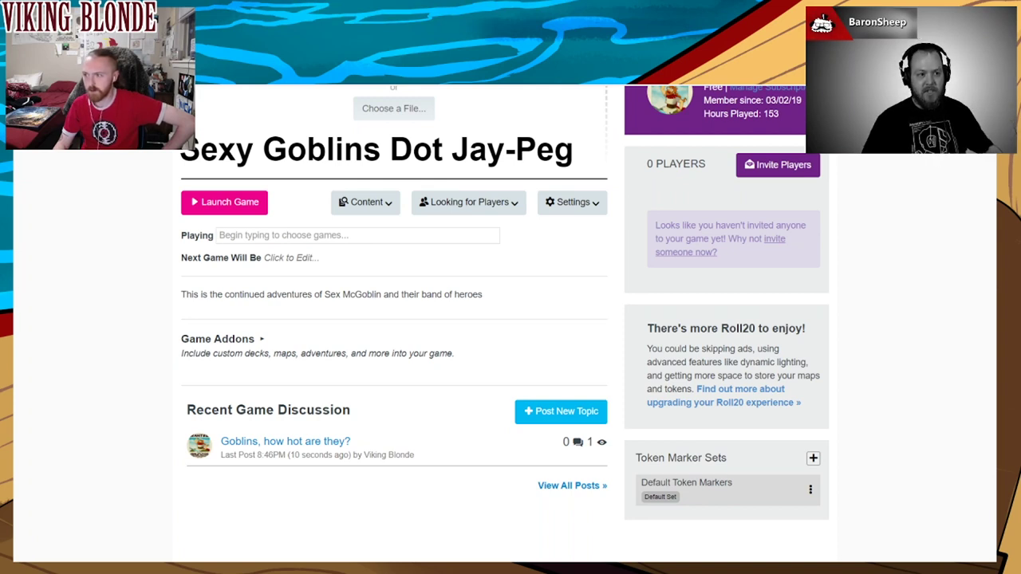
# Scroll up and down the game page to review it
pyautogui.scroll(2, 505, 319)
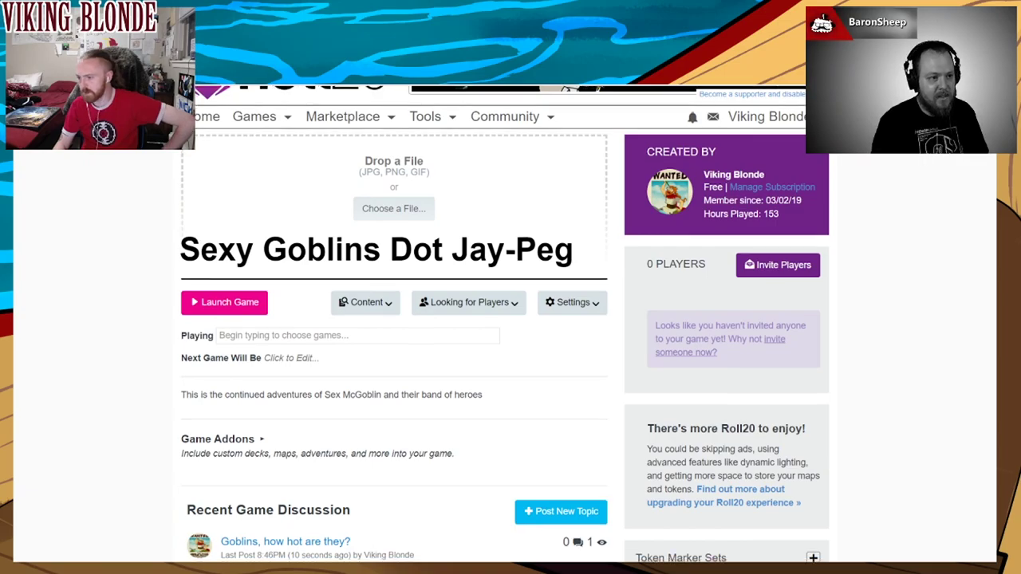
pyautogui.scroll(-3, 505, 319)
pyautogui.scroll(1, 406, 279)
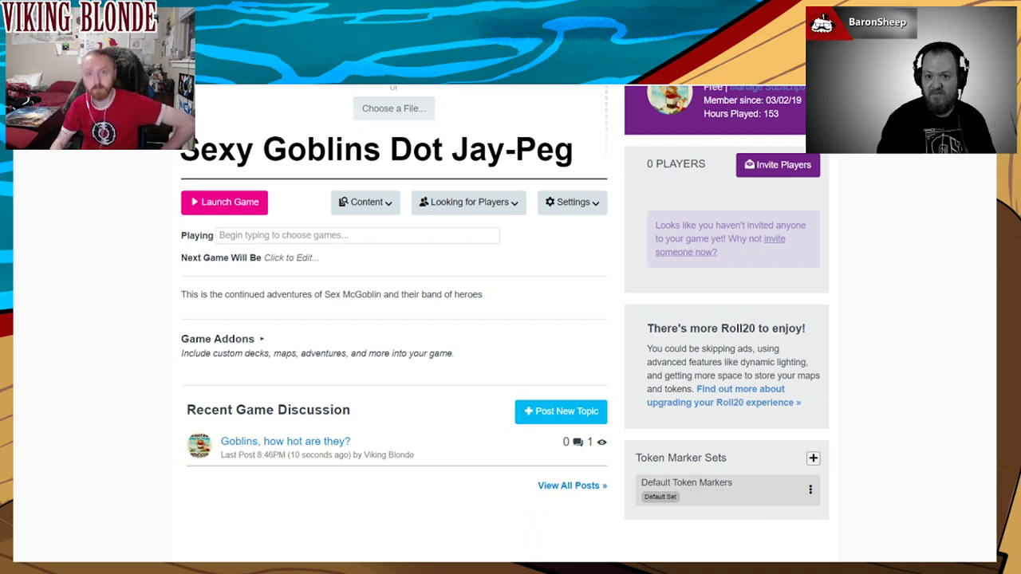
pyautogui.scroll(-1, 505, 324)
pyautogui.scroll(3, 504, 325)
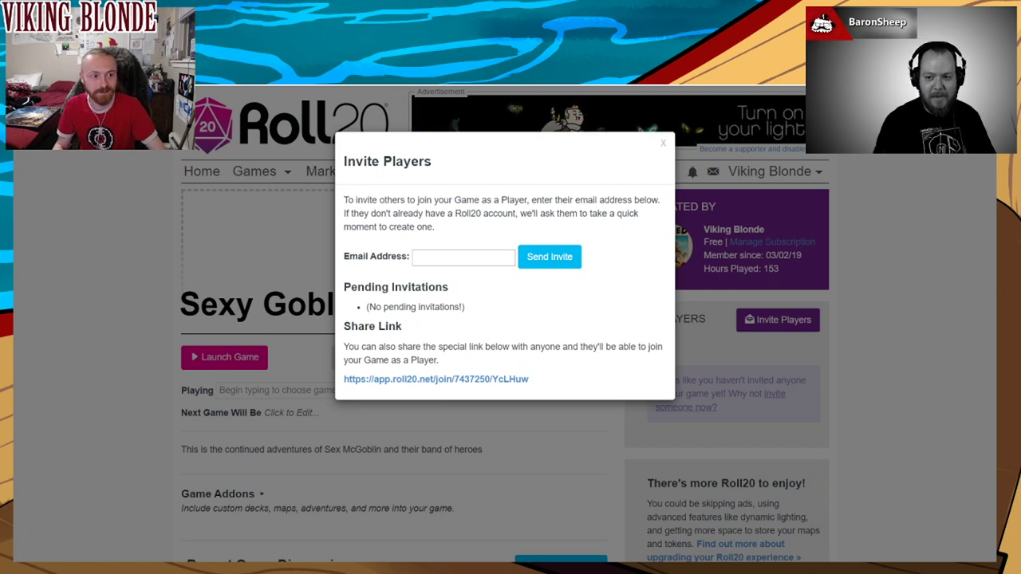
# Close the Invite Players dialog
pyautogui.press('Escape')
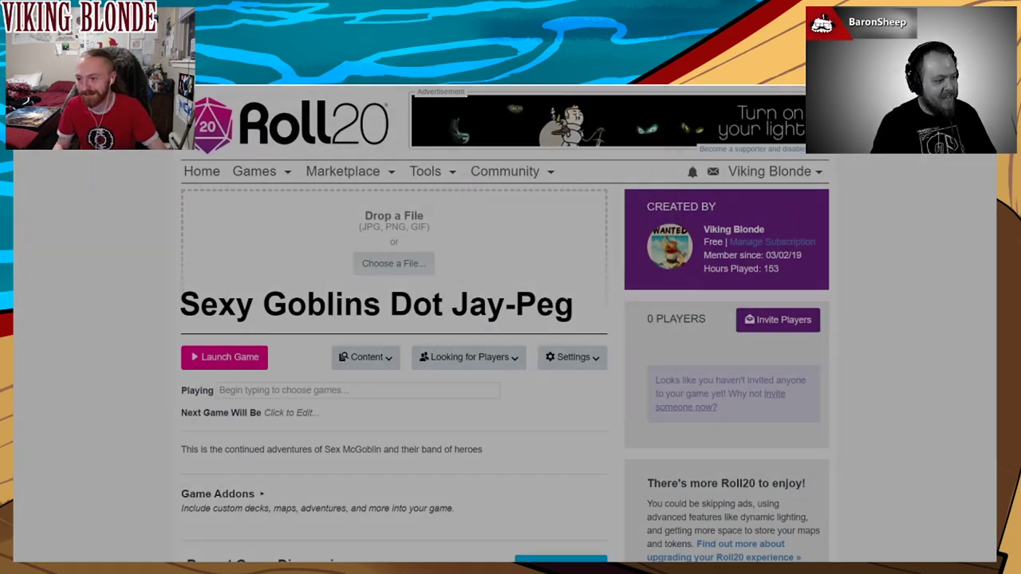